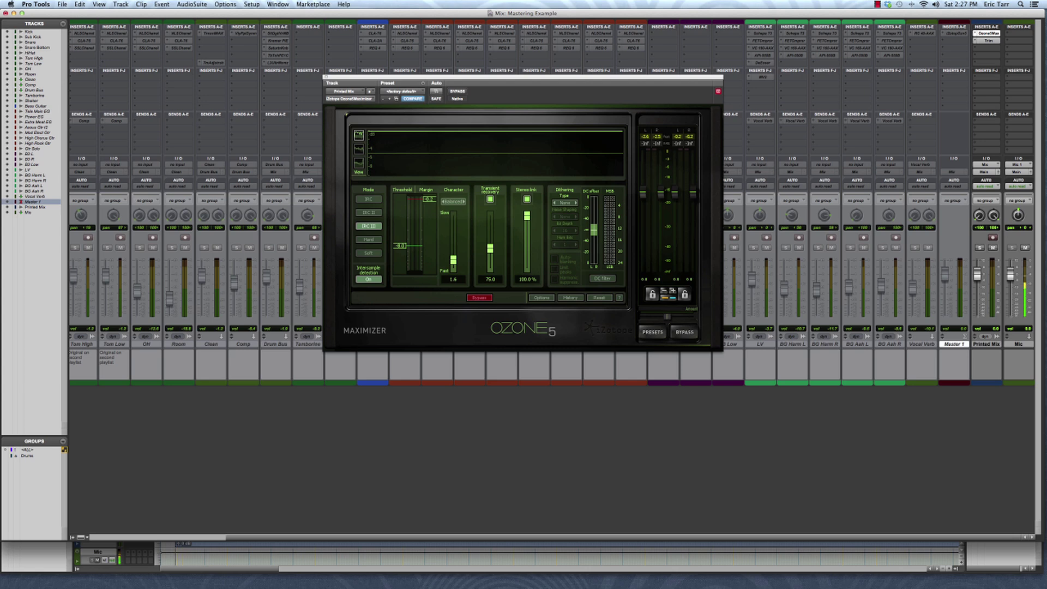
Set the maximizer's dithering type to MBIT+ and display the dither shape plot.
key(space)
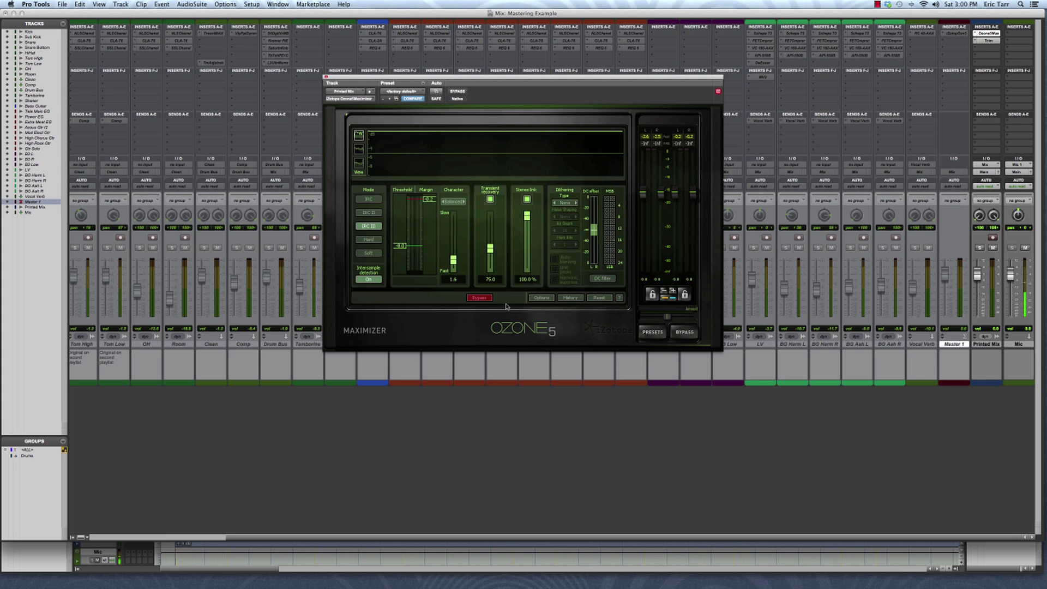
click(574, 203)
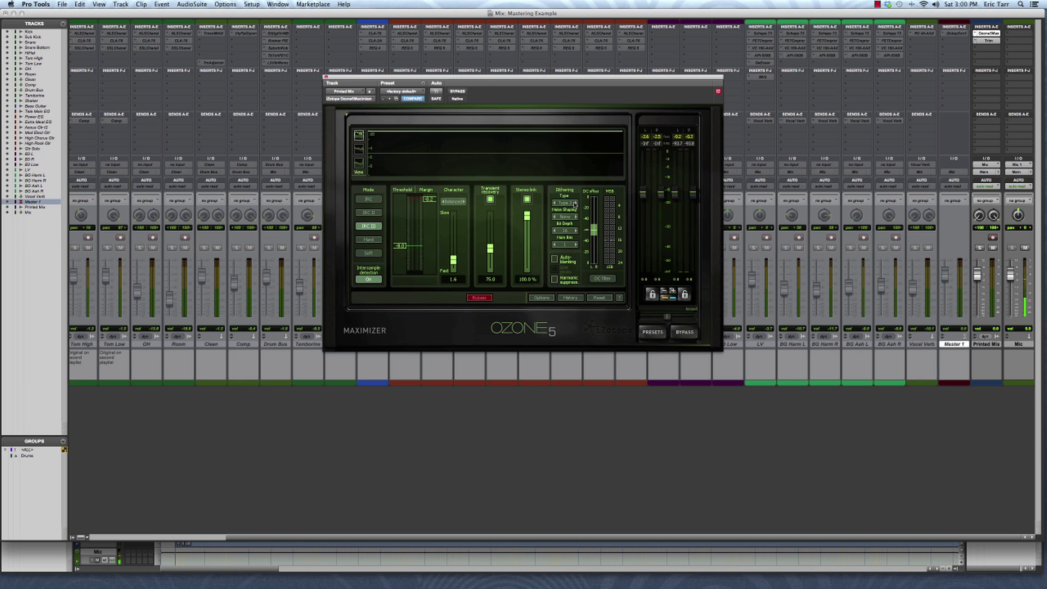
click(574, 203)
click(574, 203)
click(358, 163)
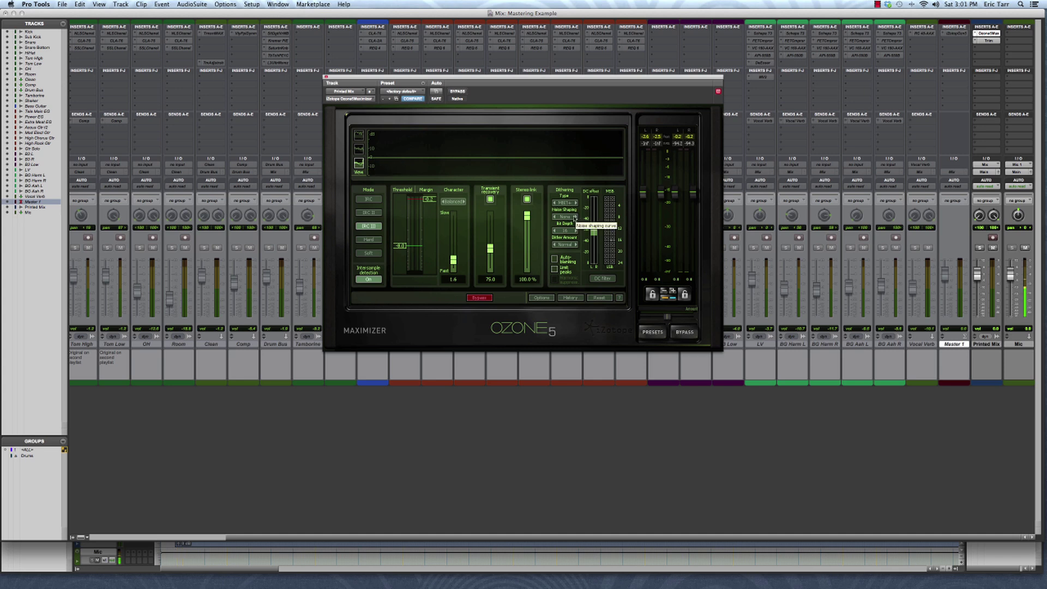
Raise the MBIT+ noise shaping through its lighter and medium curves to Ultra.
click(574, 217)
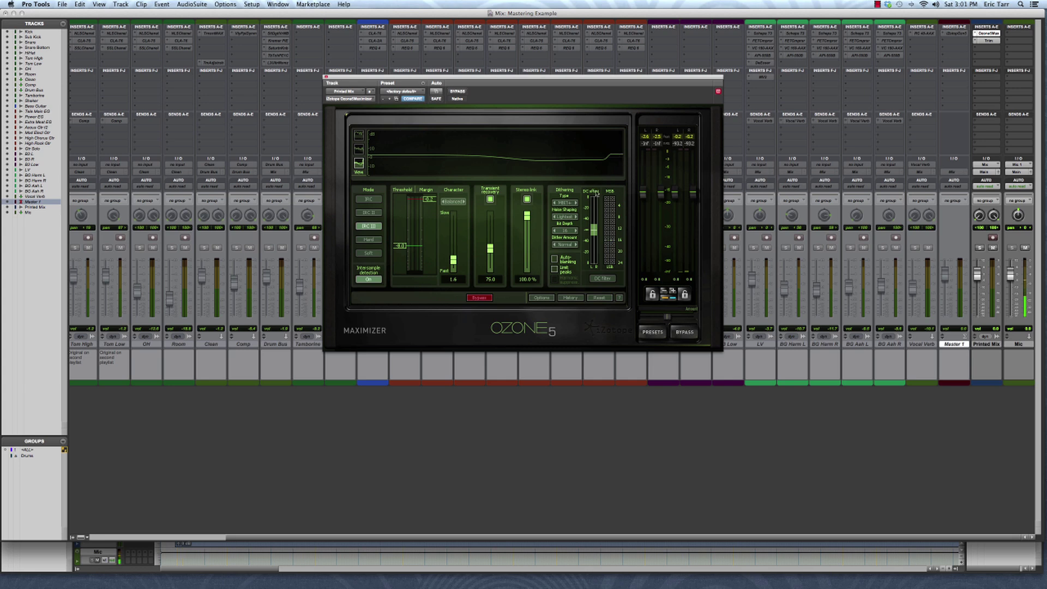
click(579, 217)
click(577, 218)
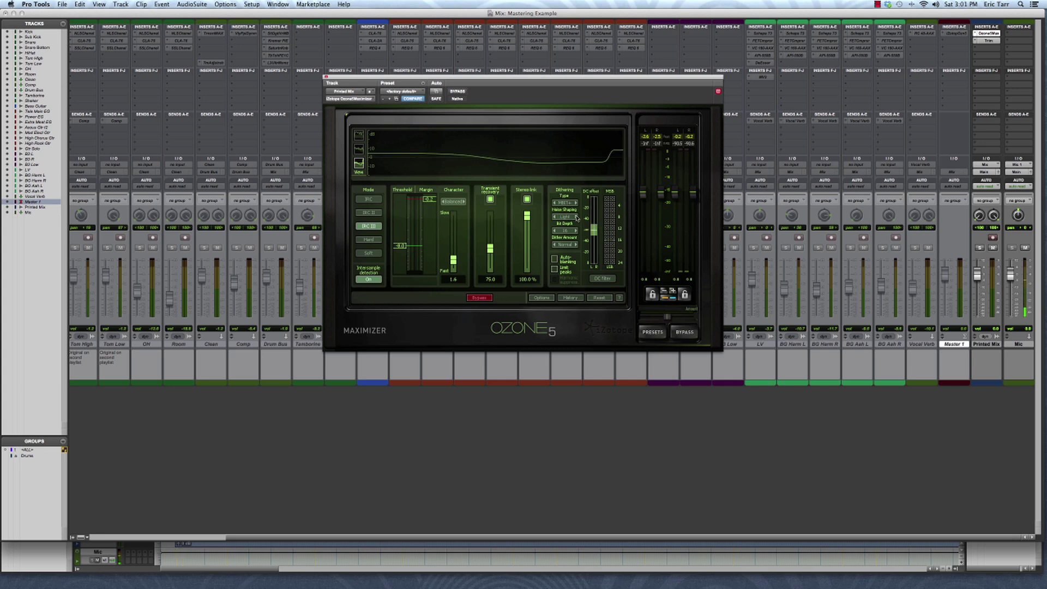
click(577, 217)
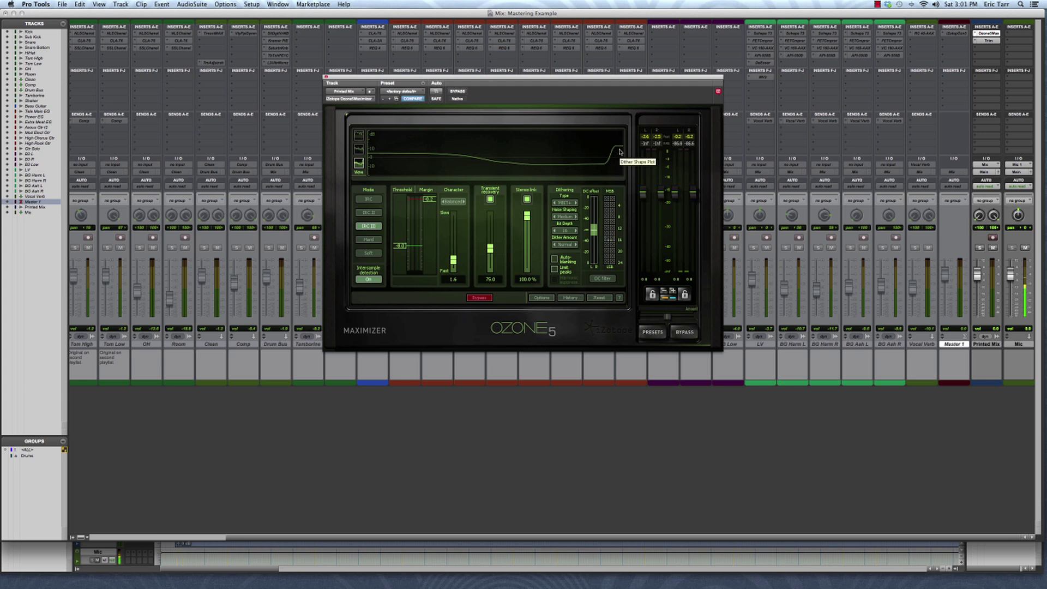
click(576, 217)
click(577, 218)
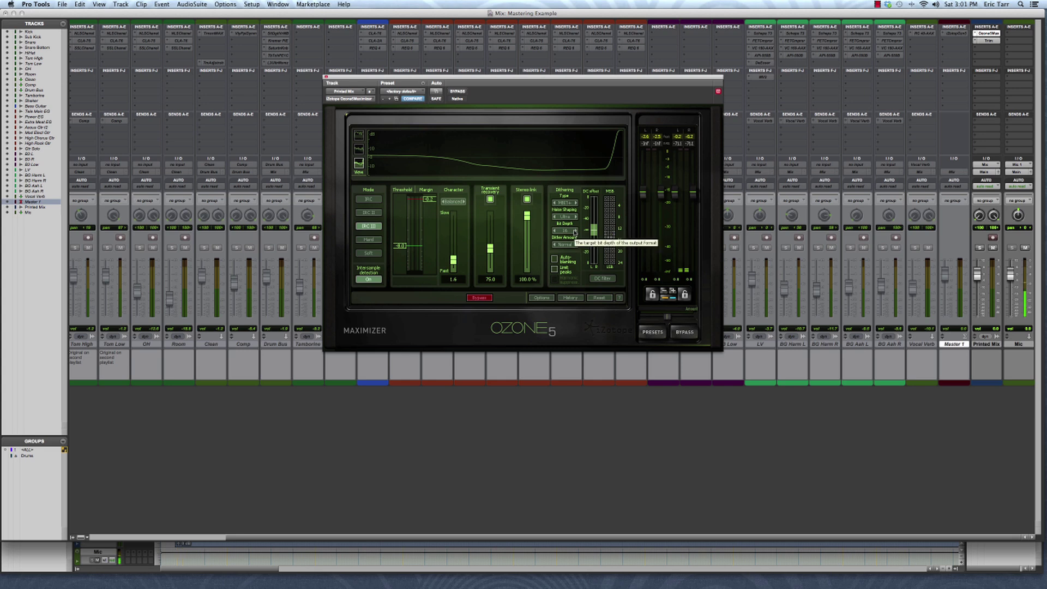
Cycle the dithering bit depth through 24 and 8 bits and back to 16.
click(576, 231)
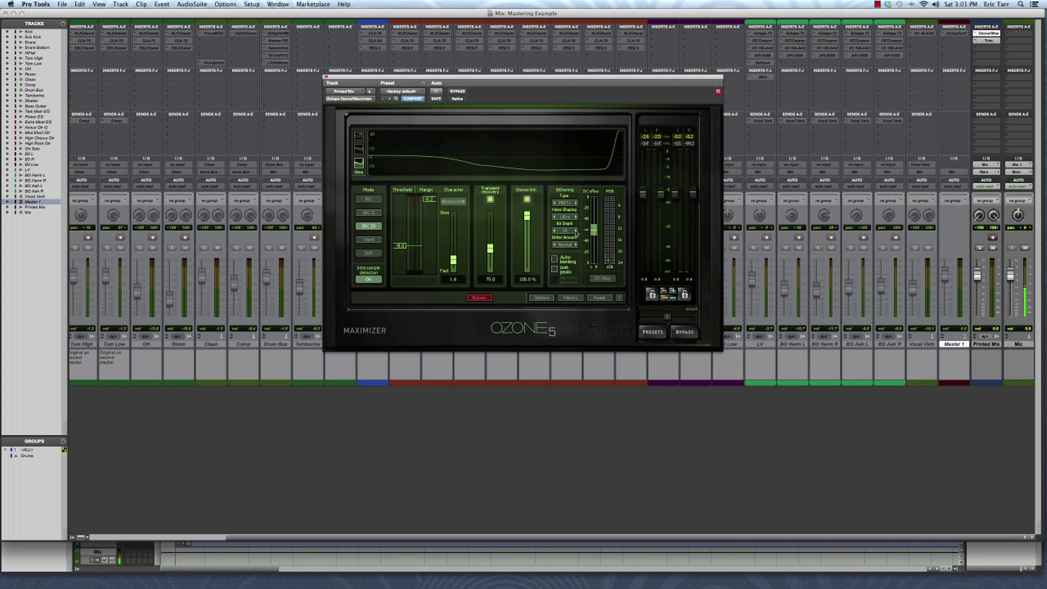
click(575, 231)
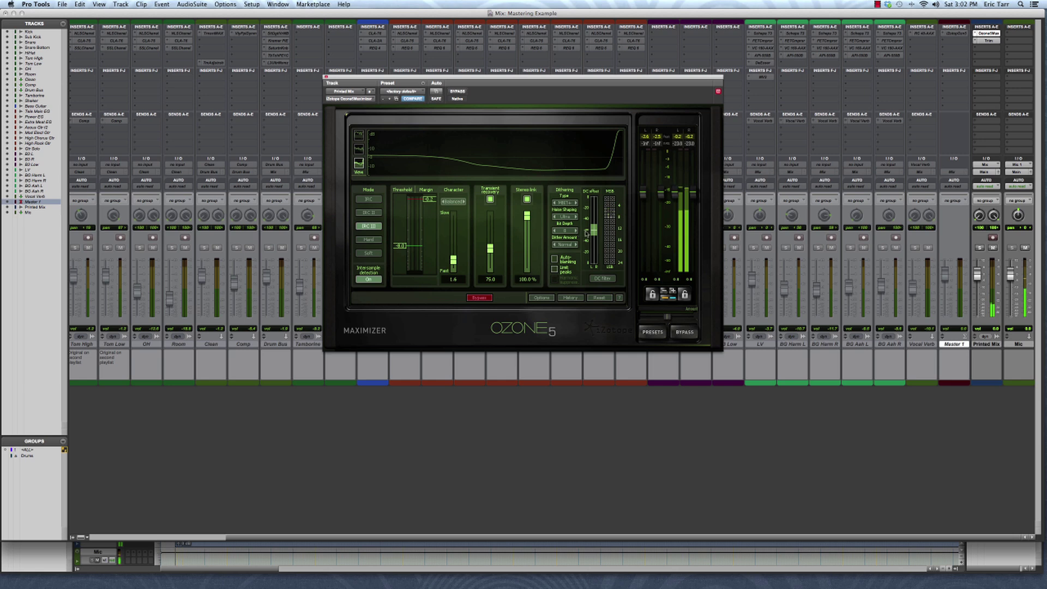
click(576, 231)
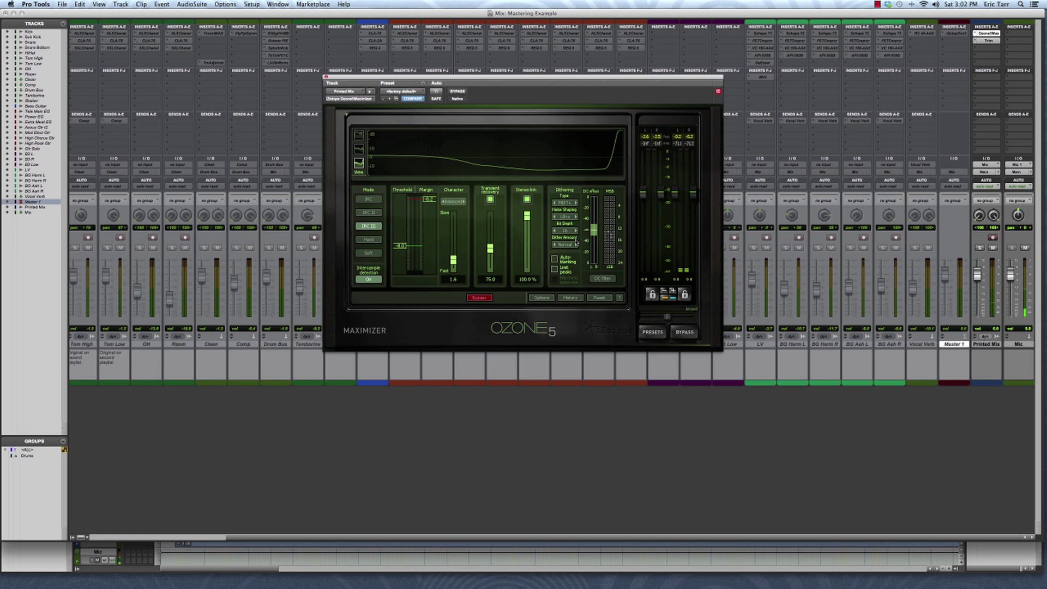
Cycle the dither amount through its options, including High and Low, and back to Normal.
click(575, 245)
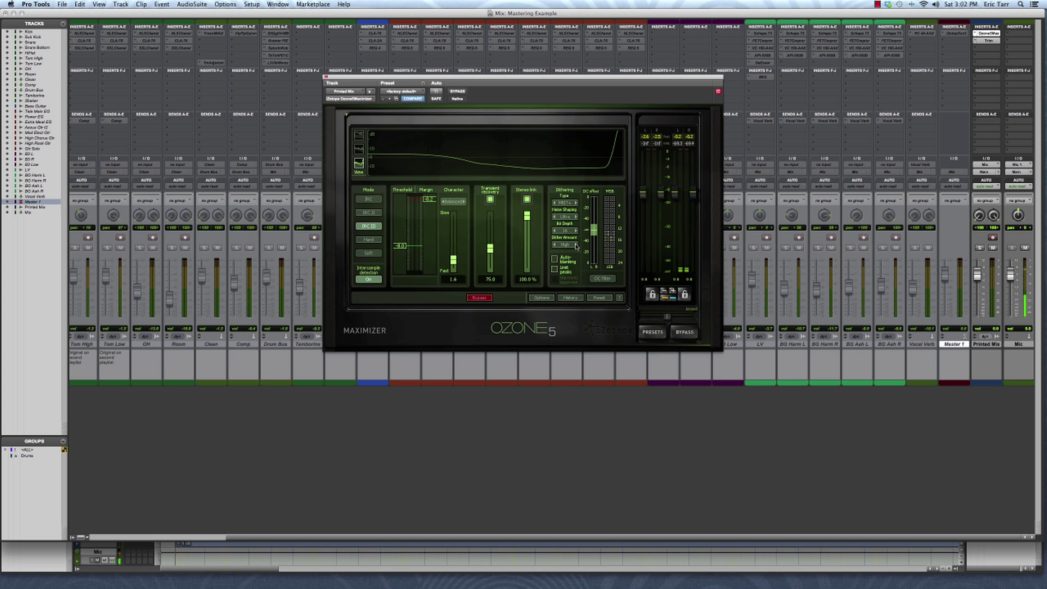
click(575, 244)
click(576, 245)
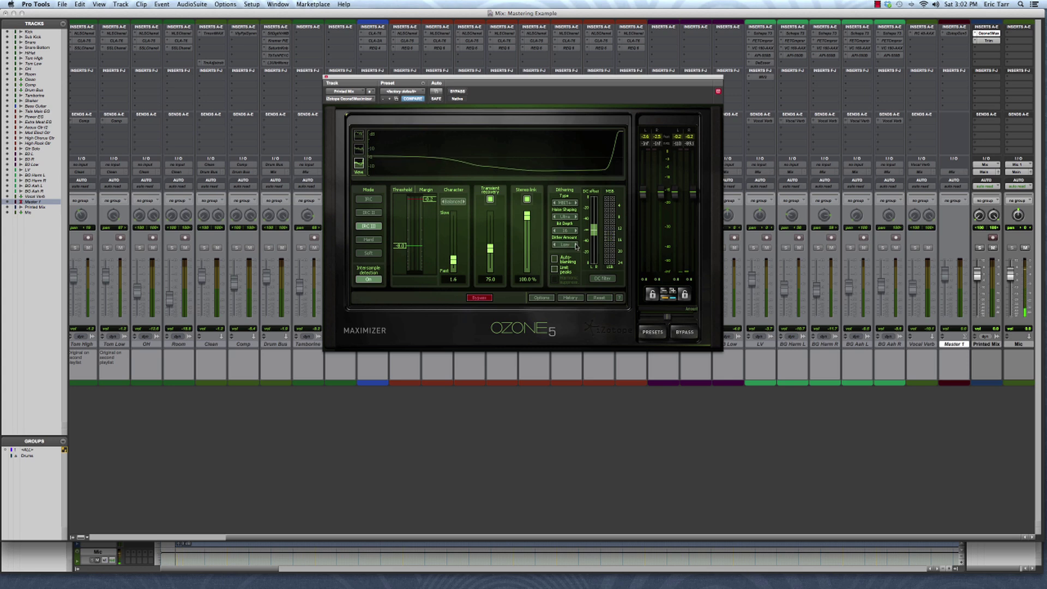
click(576, 244)
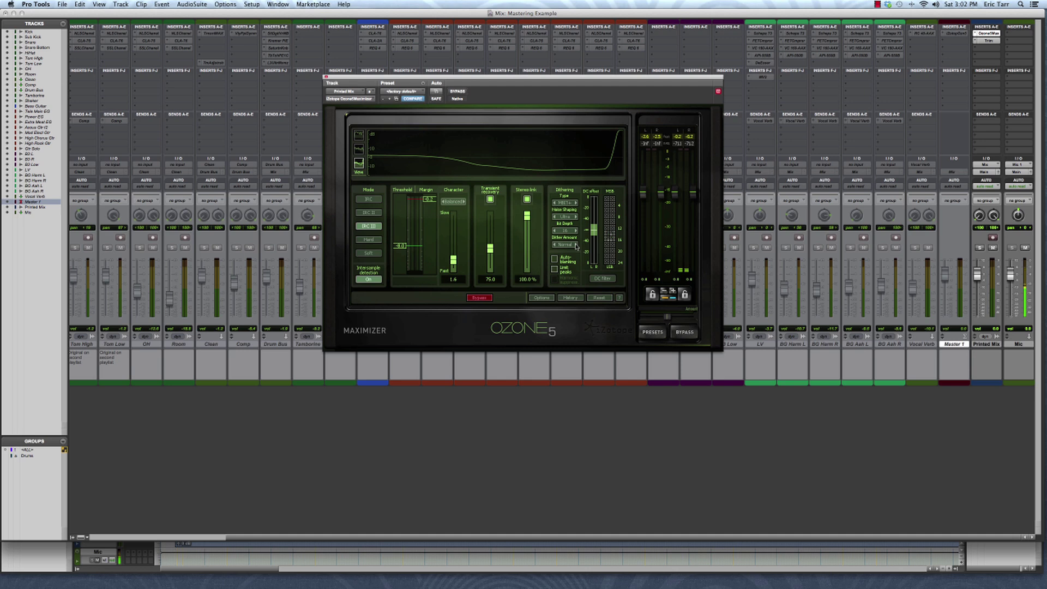
Switch the dithering to Type 1 and compare the noise shaping curves from Simple and Clear up to Psych 9.
click(576, 202)
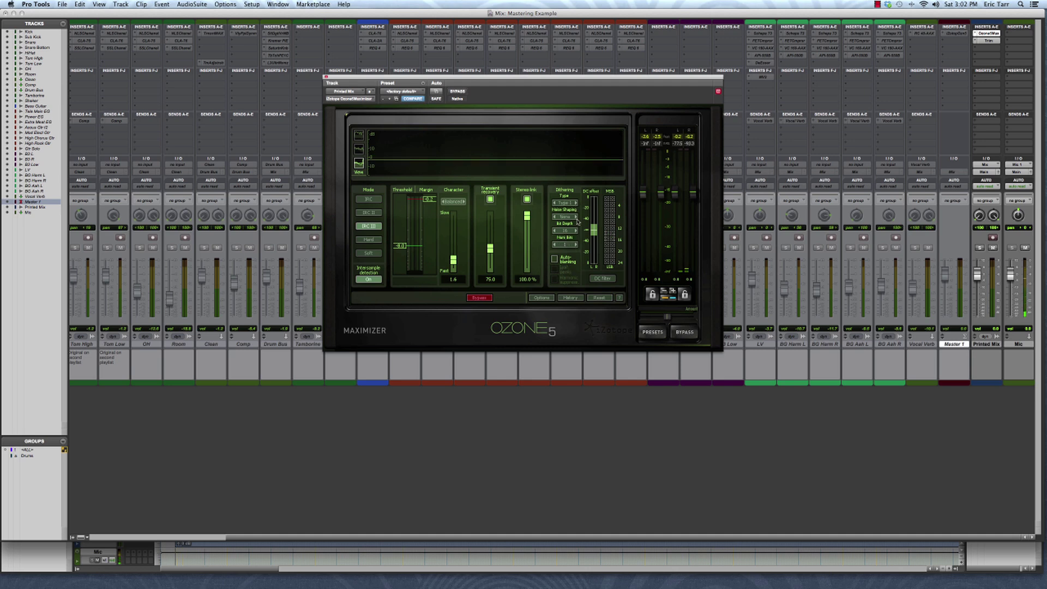
click(576, 217)
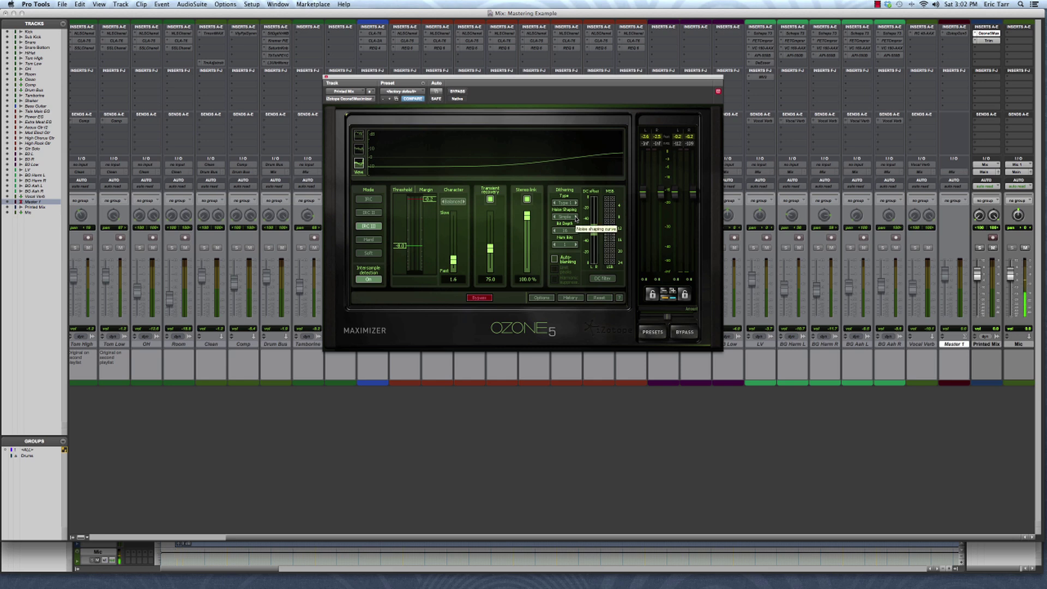
click(576, 217)
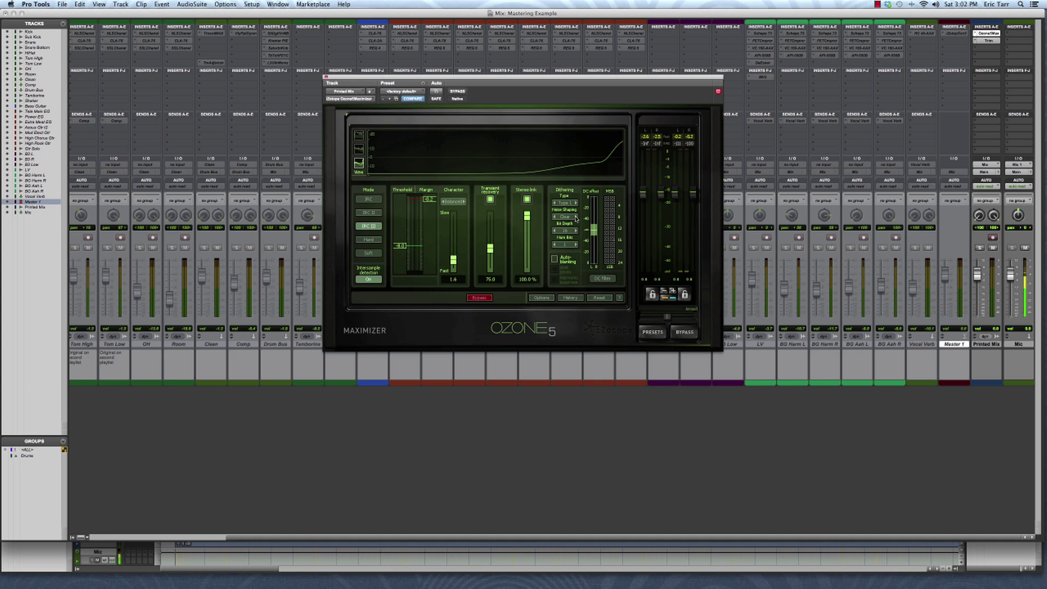
click(576, 218)
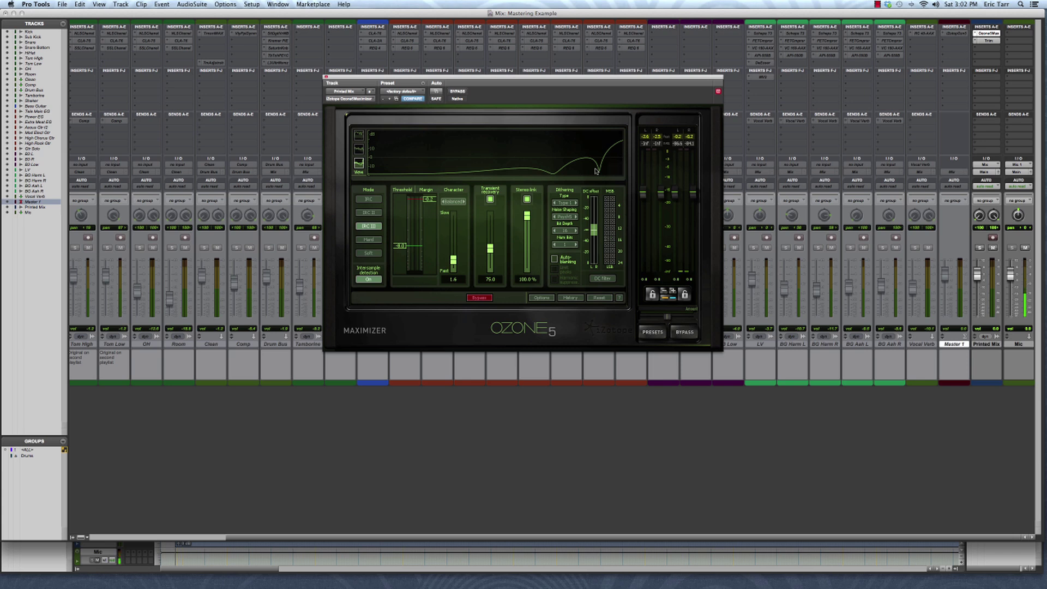
click(575, 246)
click(575, 246)
click(576, 216)
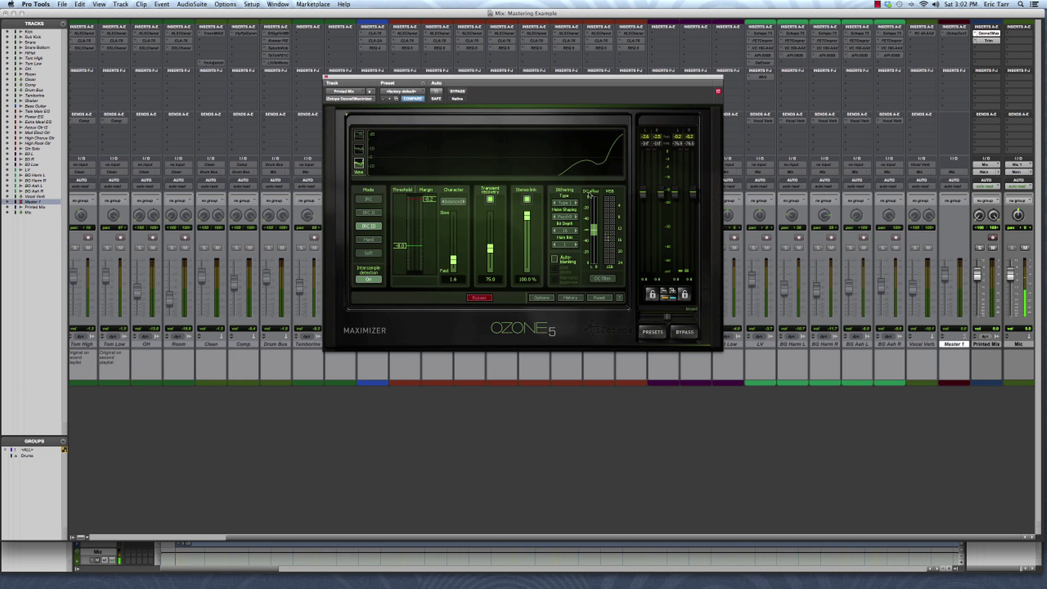
Switch the dithering to Type 2 and cycle noise shaping from Simple back up to Psych 9.
click(575, 203)
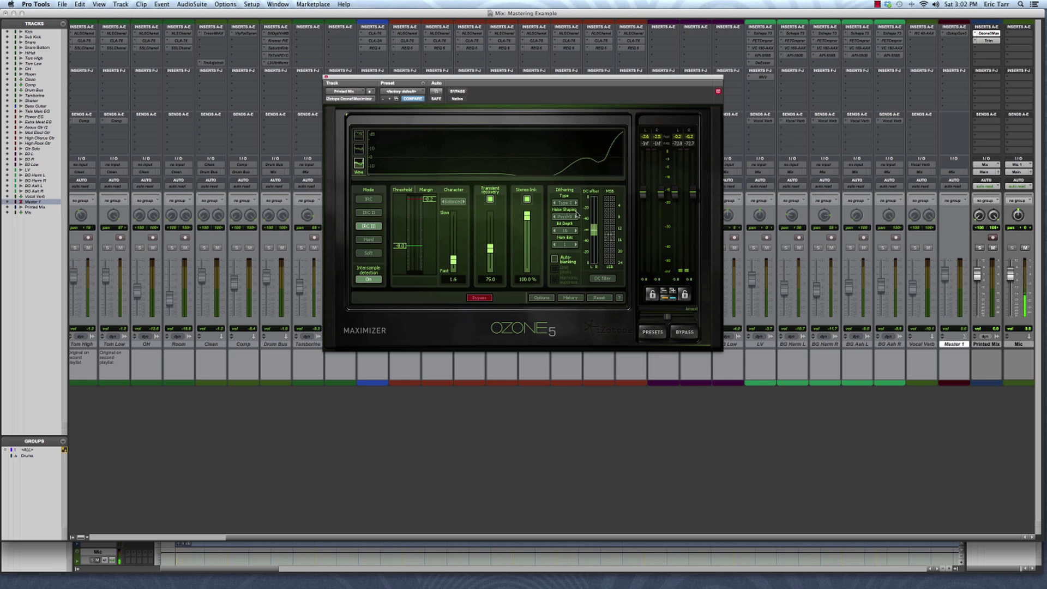
click(576, 217)
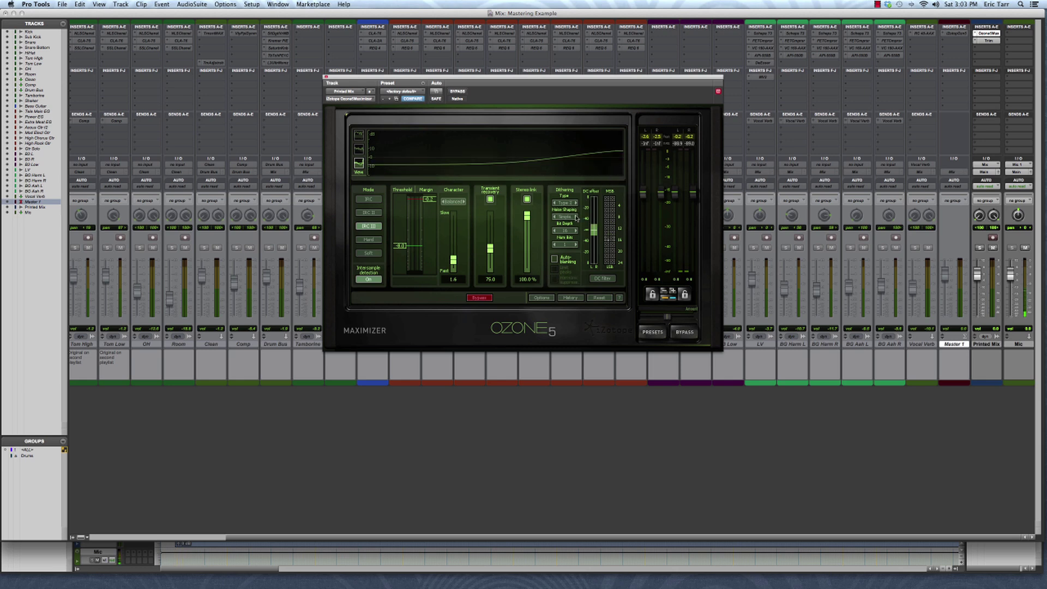
click(576, 217)
click(575, 217)
click(576, 217)
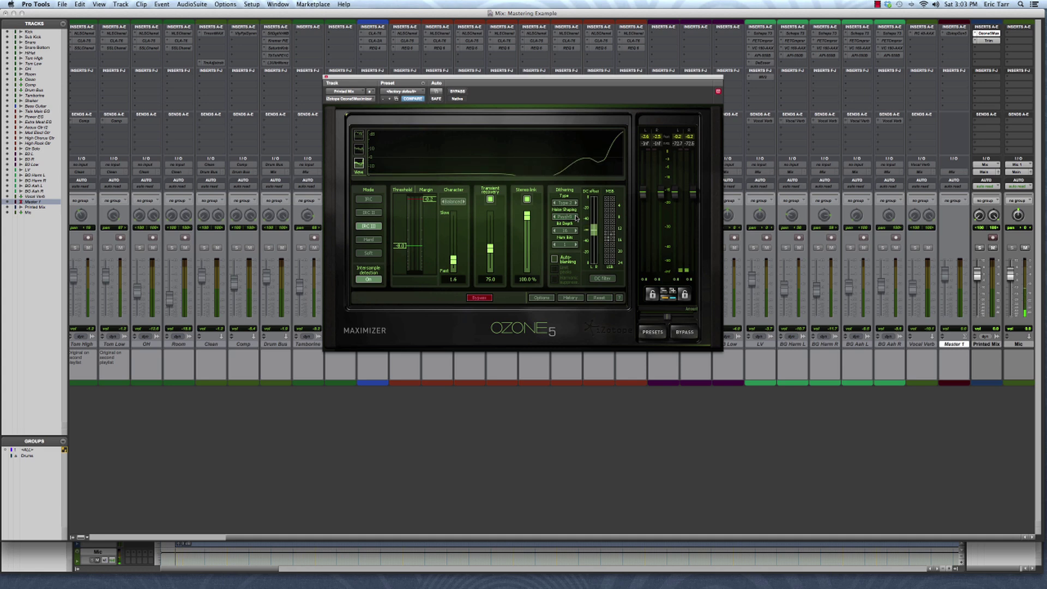
Return the dithering type to MBIT+ and enable the DC filter.
click(577, 203)
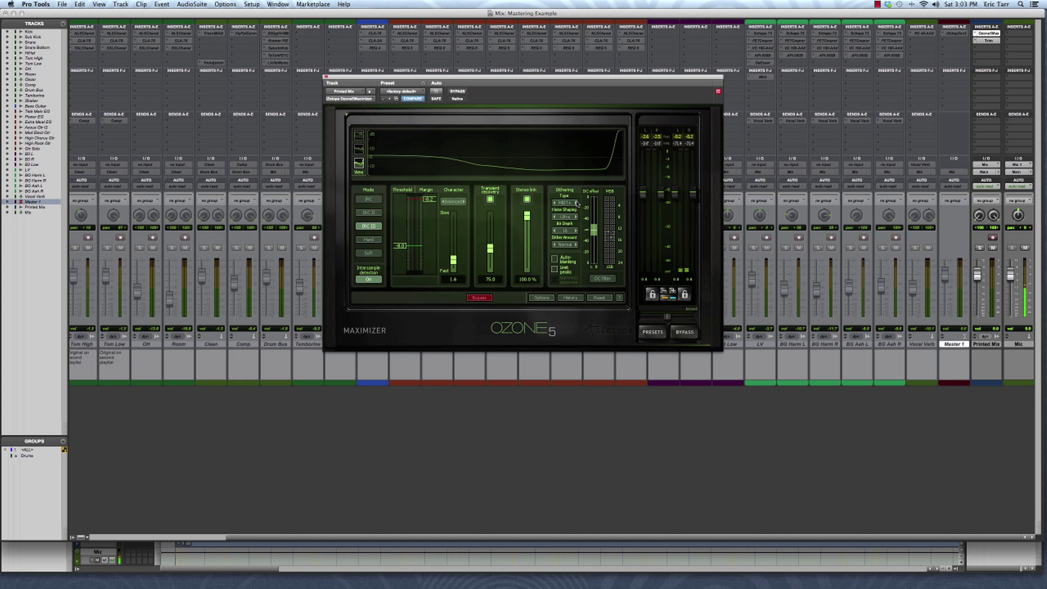
click(610, 279)
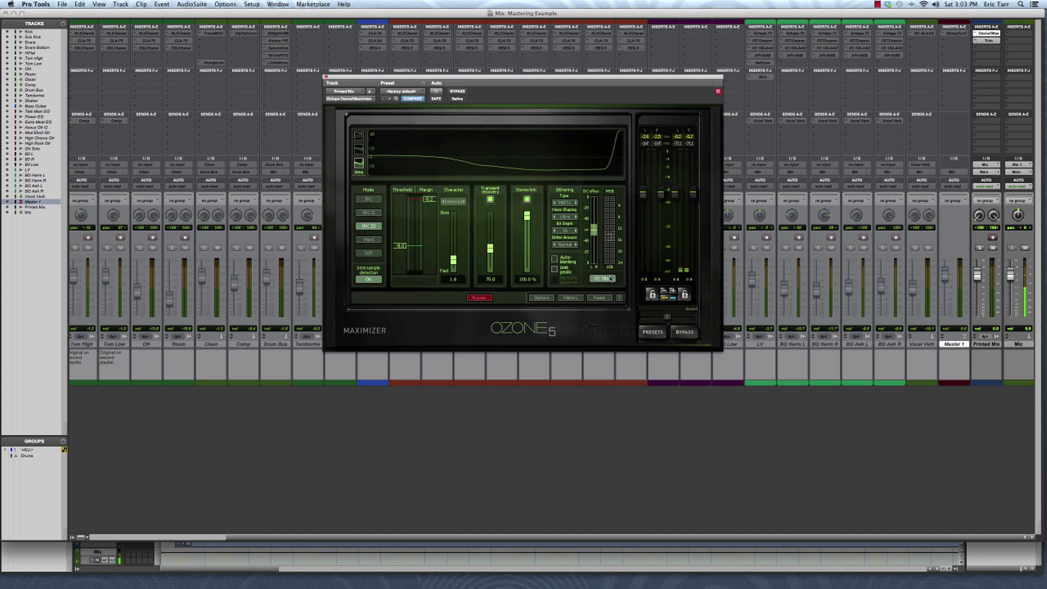